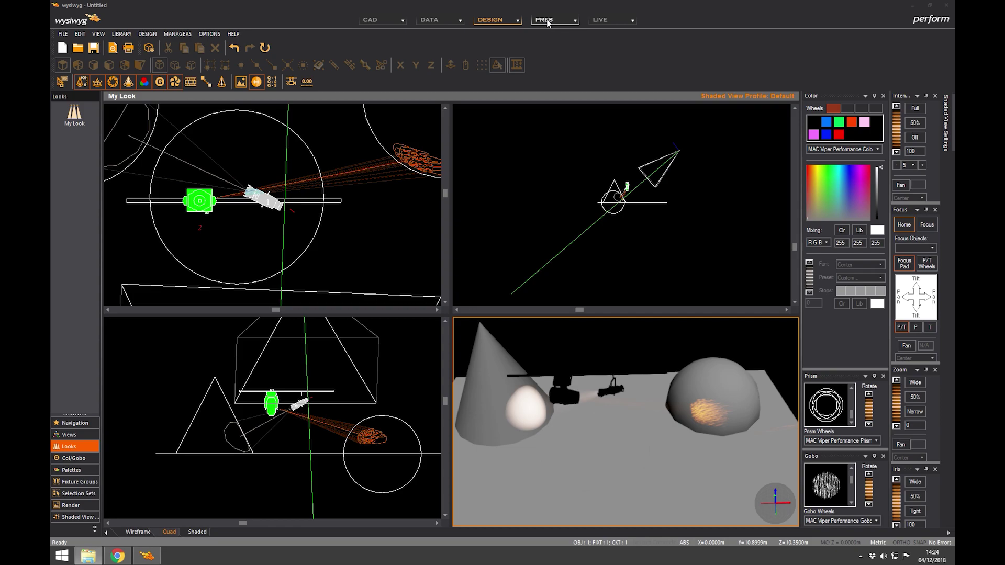
Step: Switch to presentation mode and view the Instrument Count, Circuit Hookup, Spot Schedule, Power Requirements, Patch by Channel and Patch by Universe reports
click(548, 21)
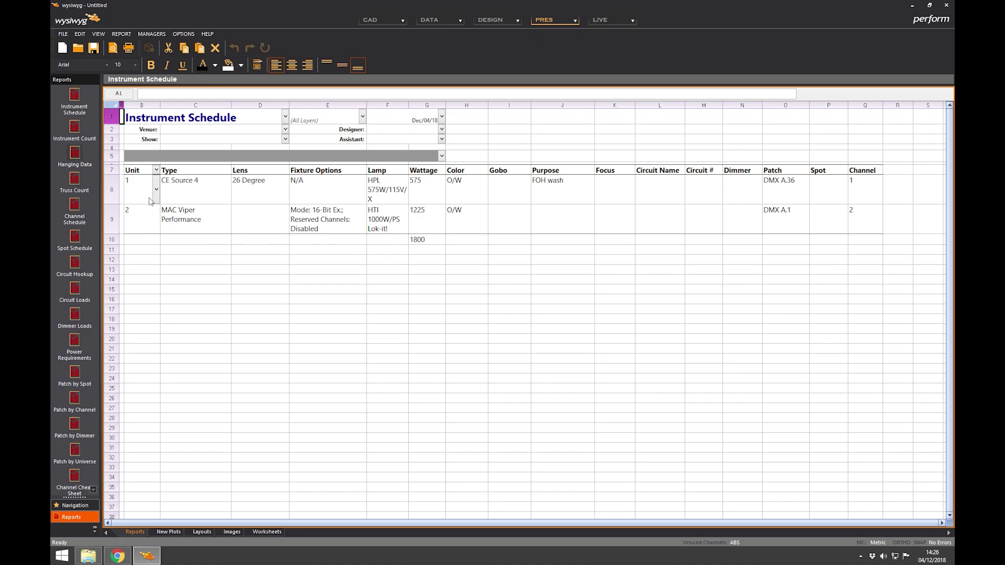
click(74, 128)
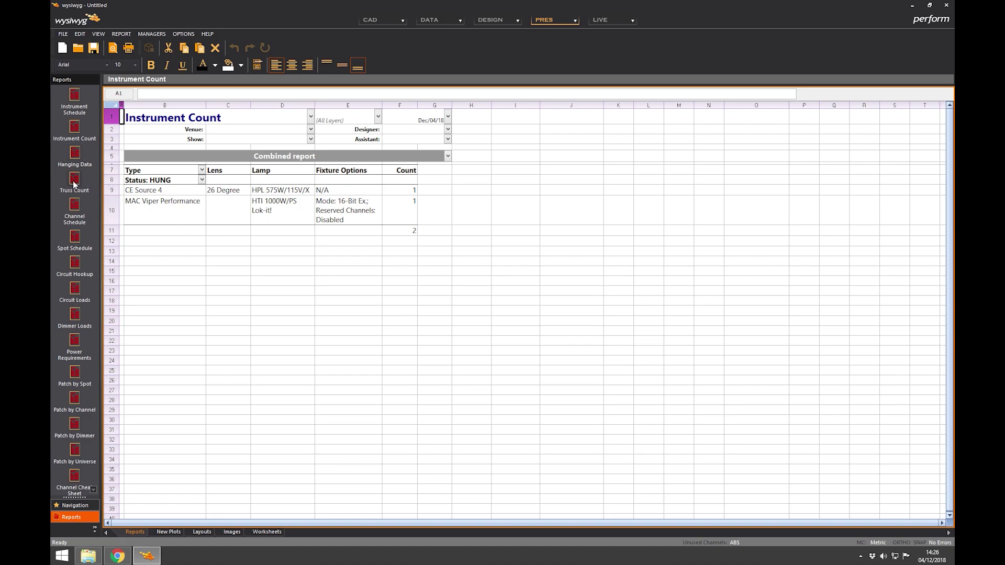
click(79, 266)
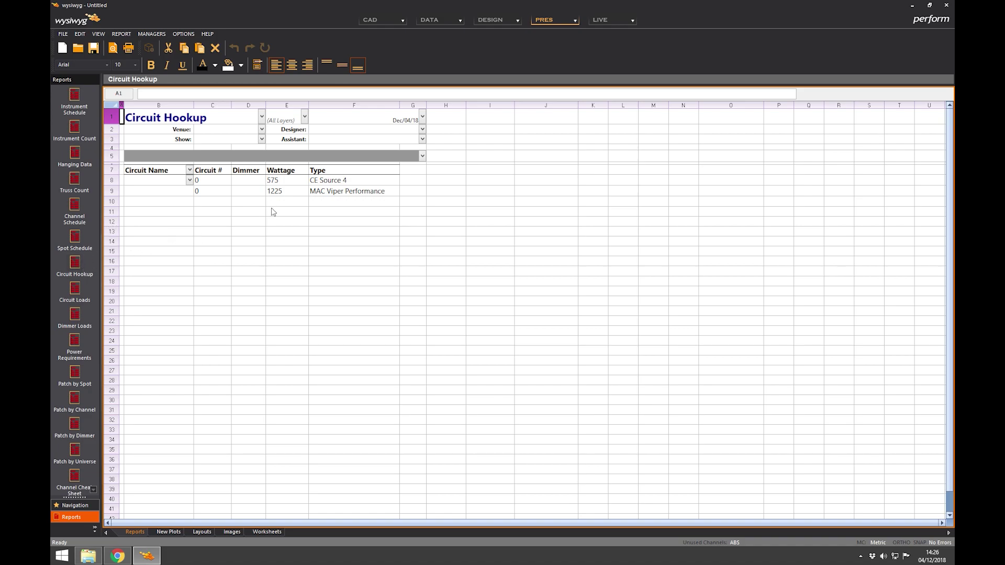
click(74, 240)
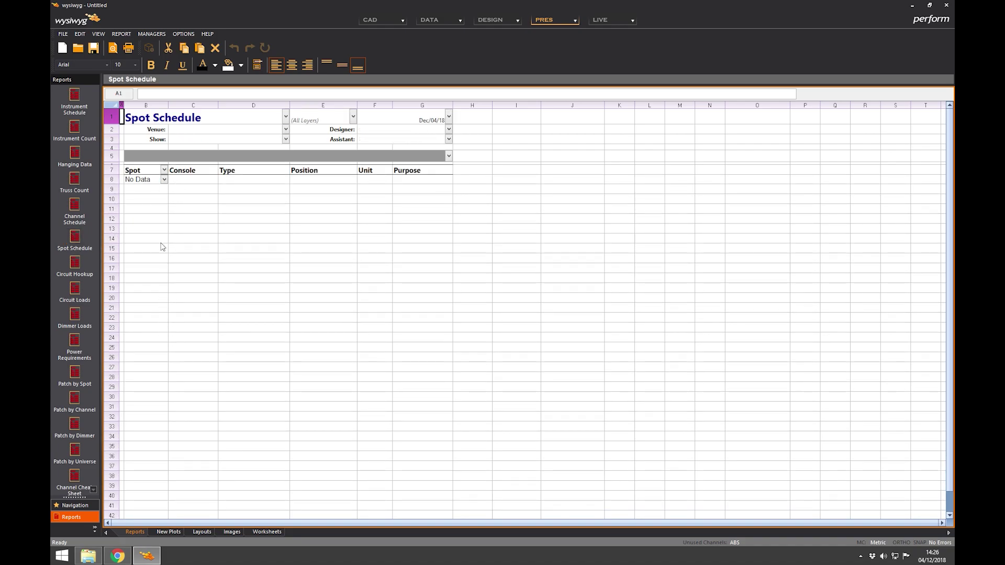
click(74, 343)
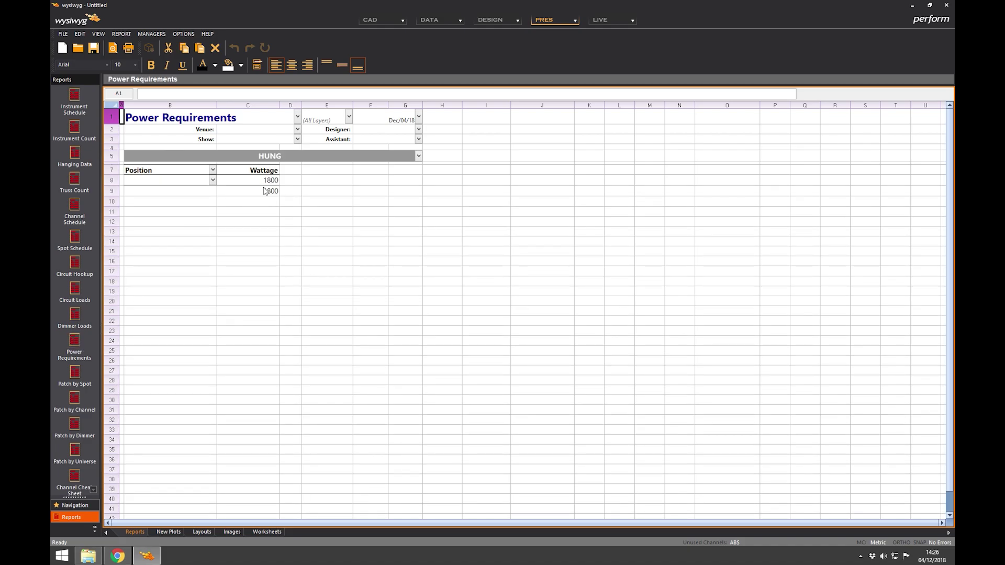
click(76, 399)
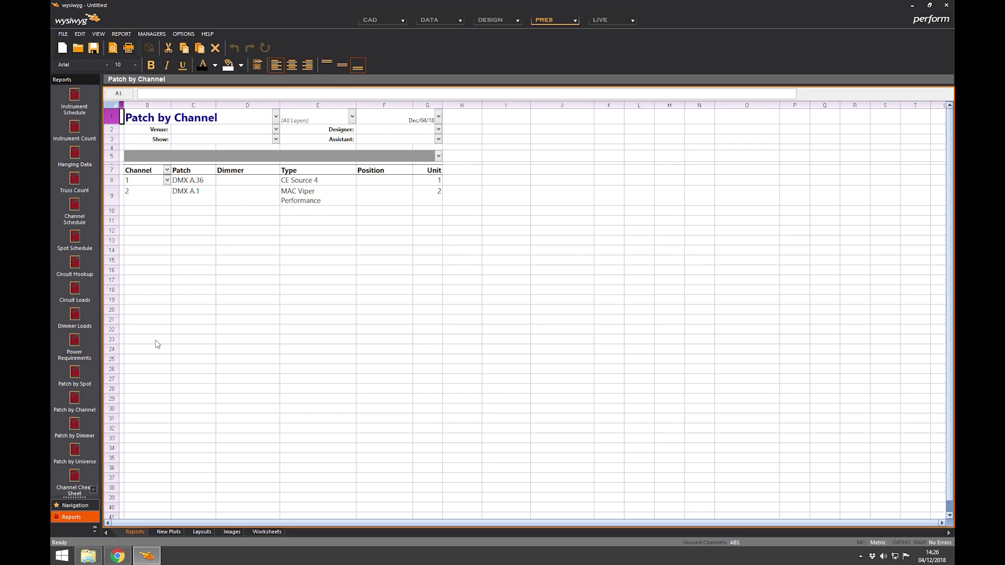
click(74, 452)
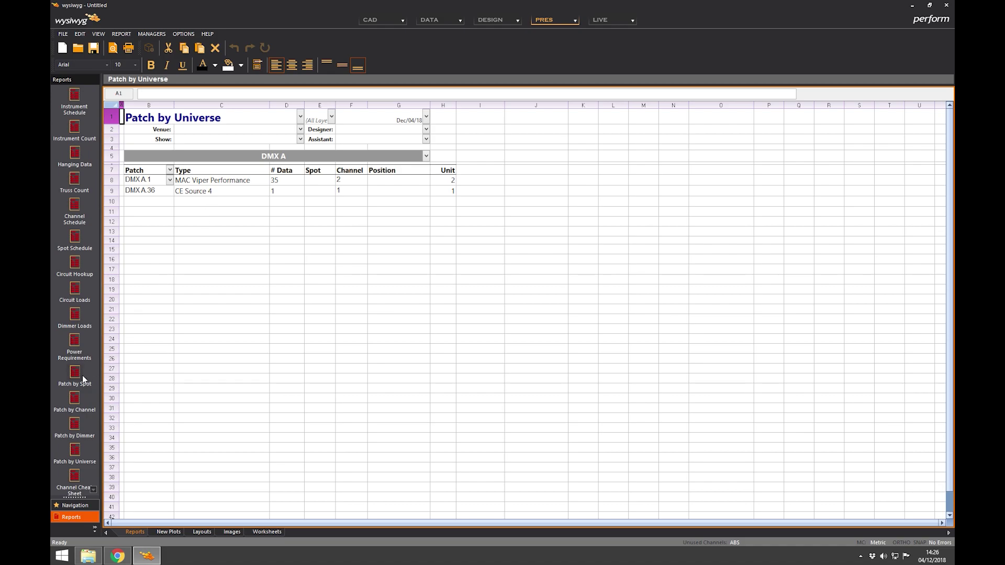
Step: View the Color Count report and the Total Weight by Position report
scroll(82, 376, down, 7)
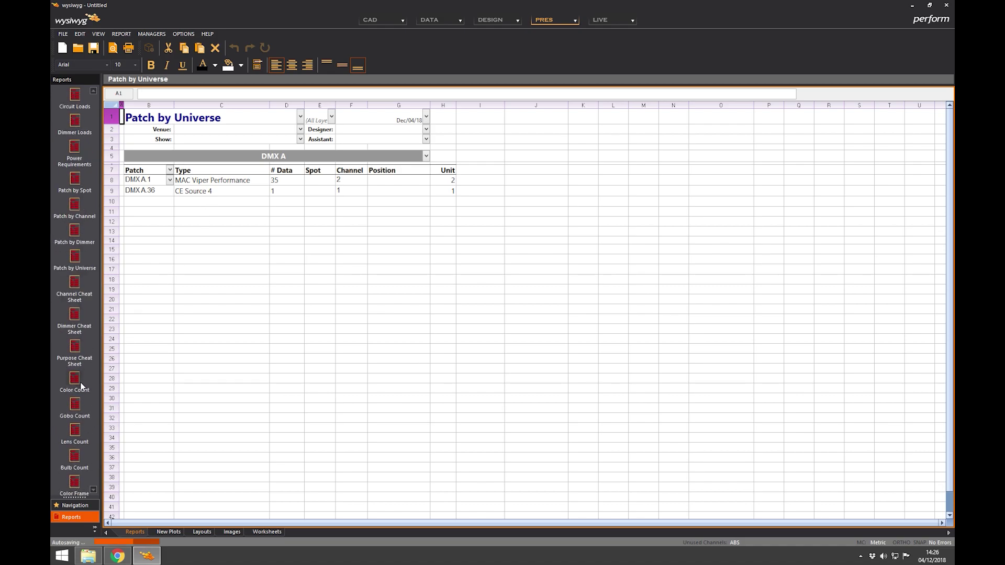
scroll(80, 388, down, 1)
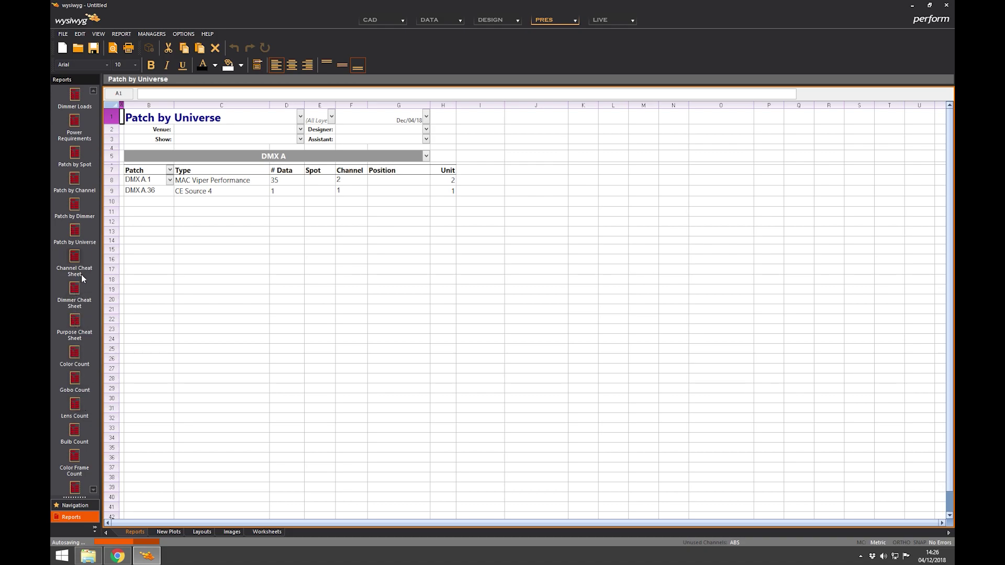
scroll(81, 288, down, 1)
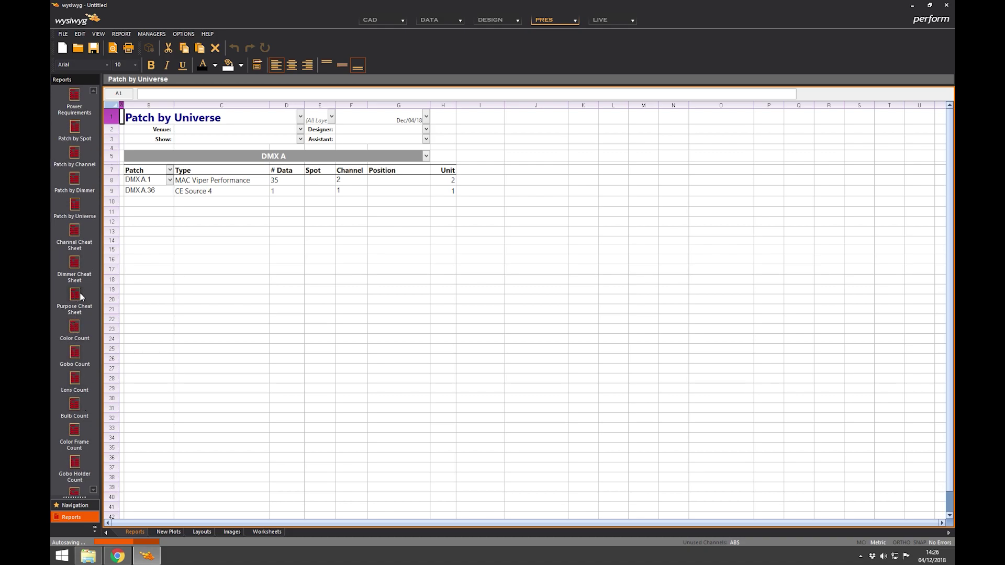
click(75, 328)
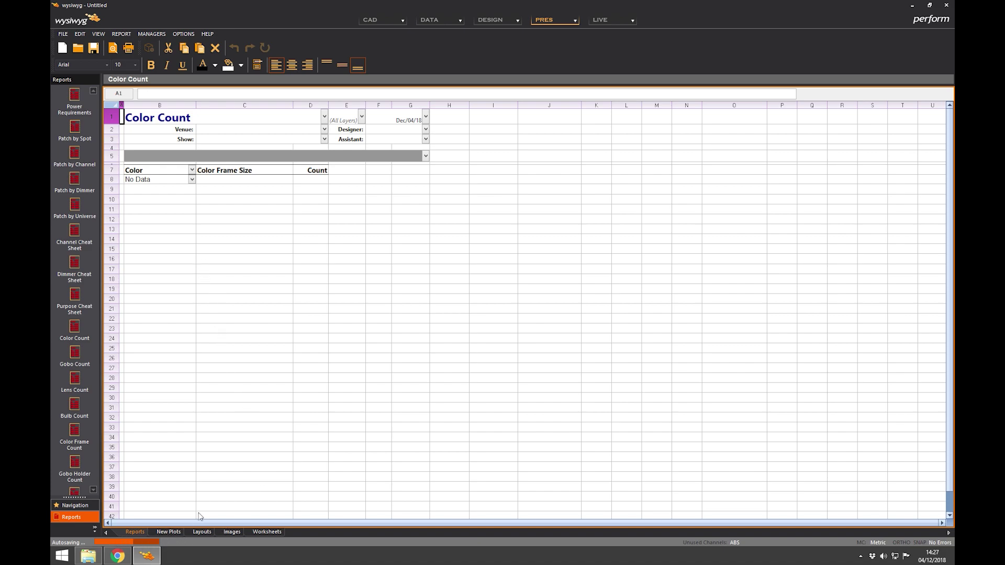
scroll(204, 367, down, 2)
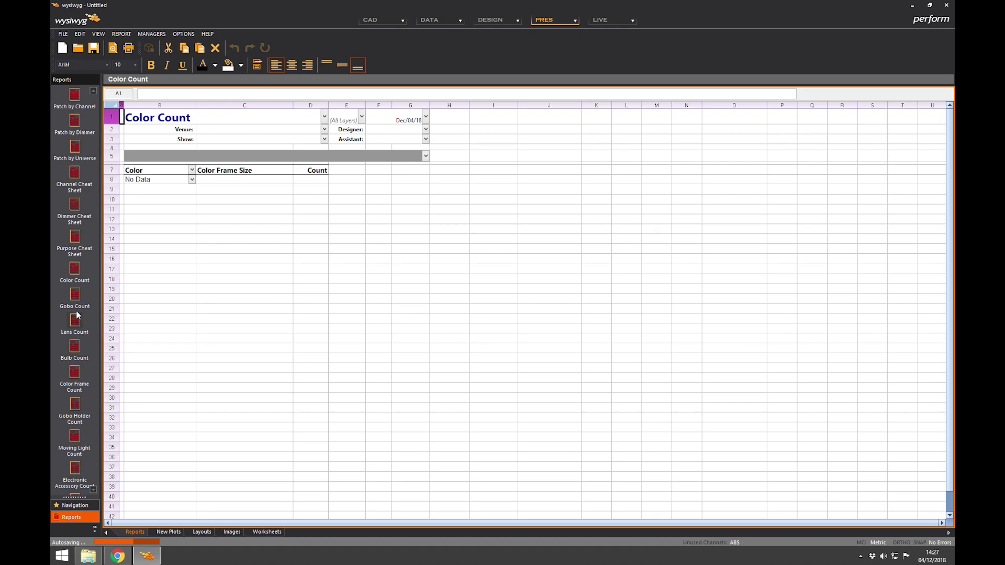
scroll(73, 304, down, 7)
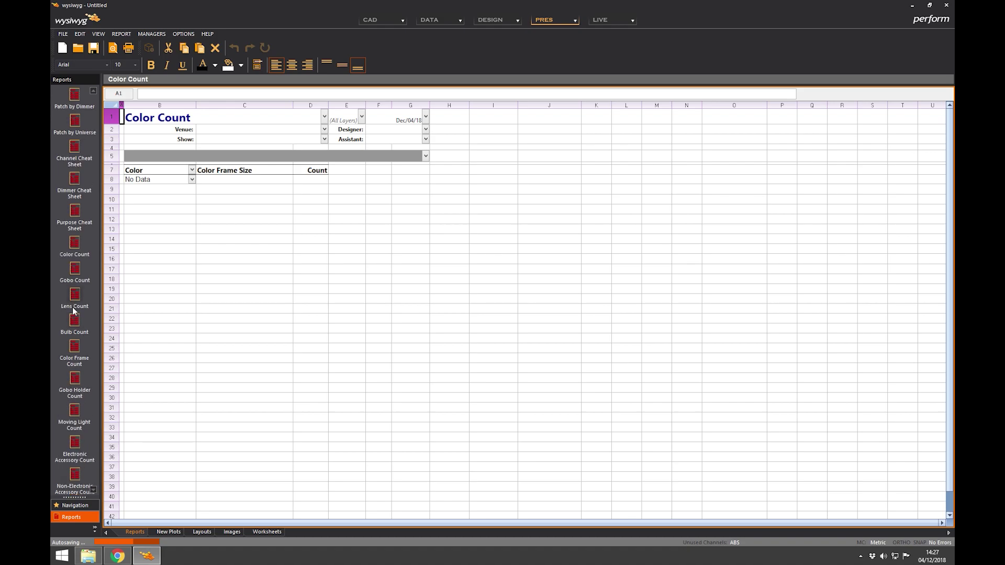
scroll(77, 319, down, 1)
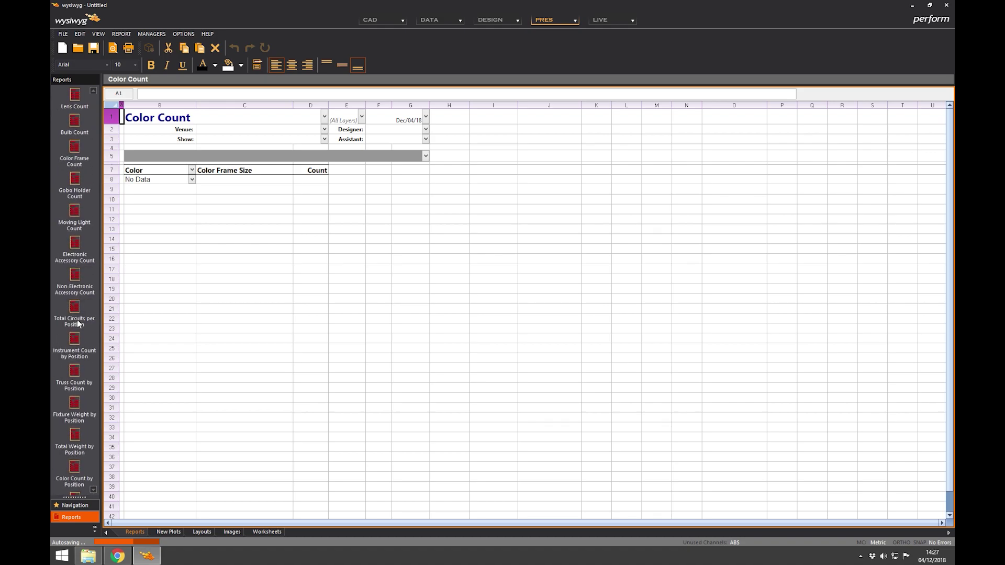
click(79, 436)
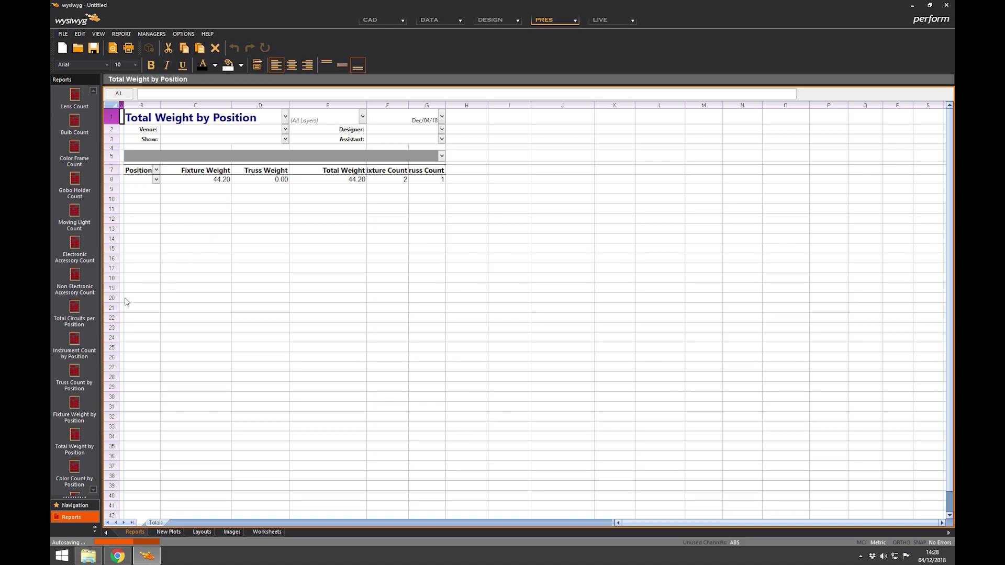
Step: Look through the remaining report types available in the reports list
scroll(94, 317, down, 2)
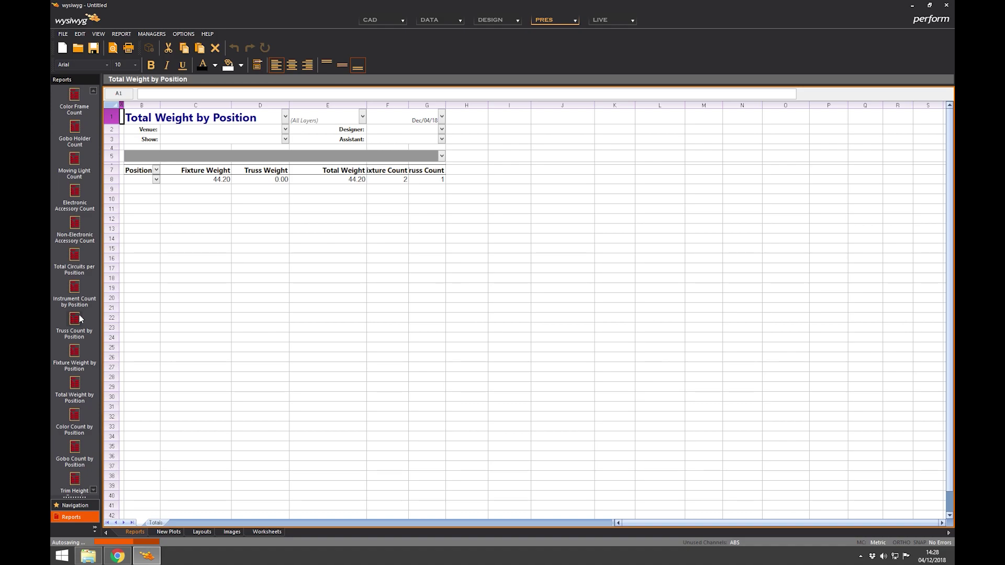
scroll(80, 318, down, 1)
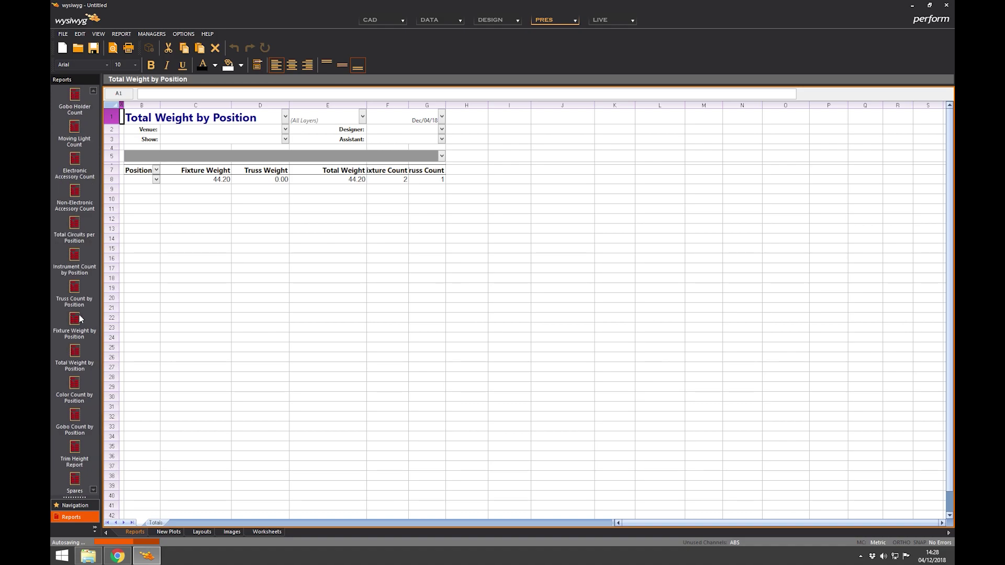
scroll(80, 318, down, 2)
scroll(78, 322, down, 4)
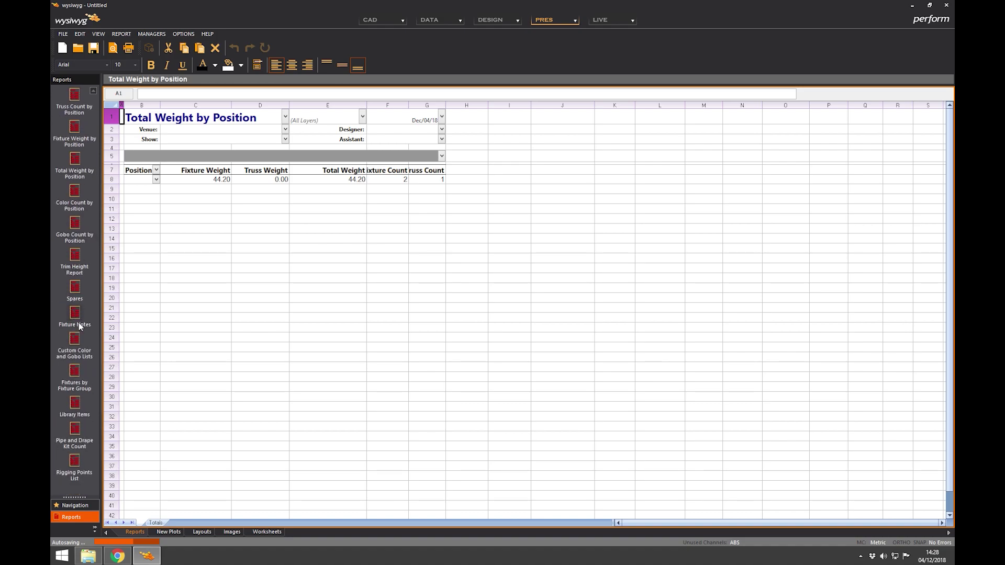
scroll(71, 413, up, 14)
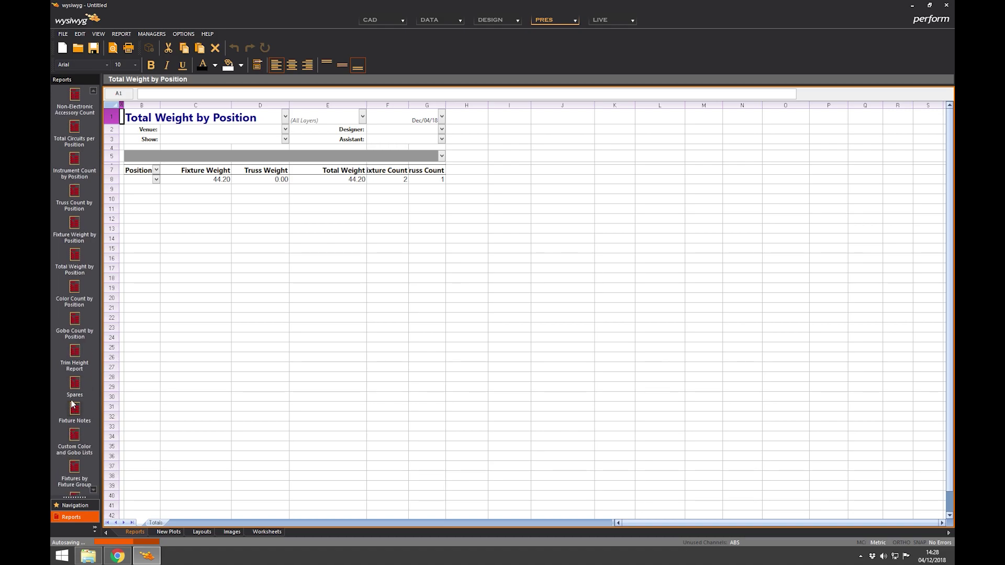
scroll(70, 352, up, 14)
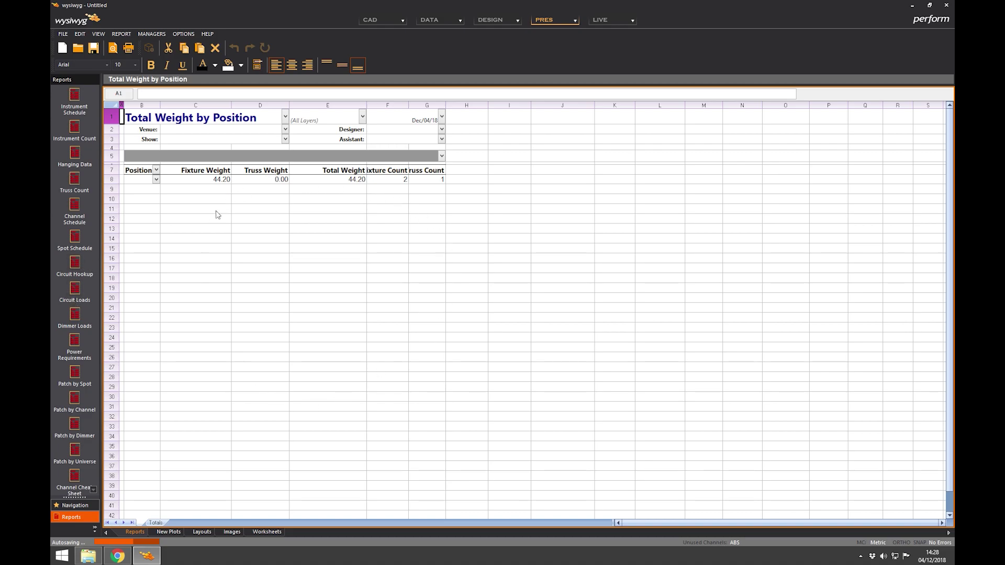
Step: Open New Plot 1 and move the red channel label of fixture 1 further below the fixture
click(167, 532)
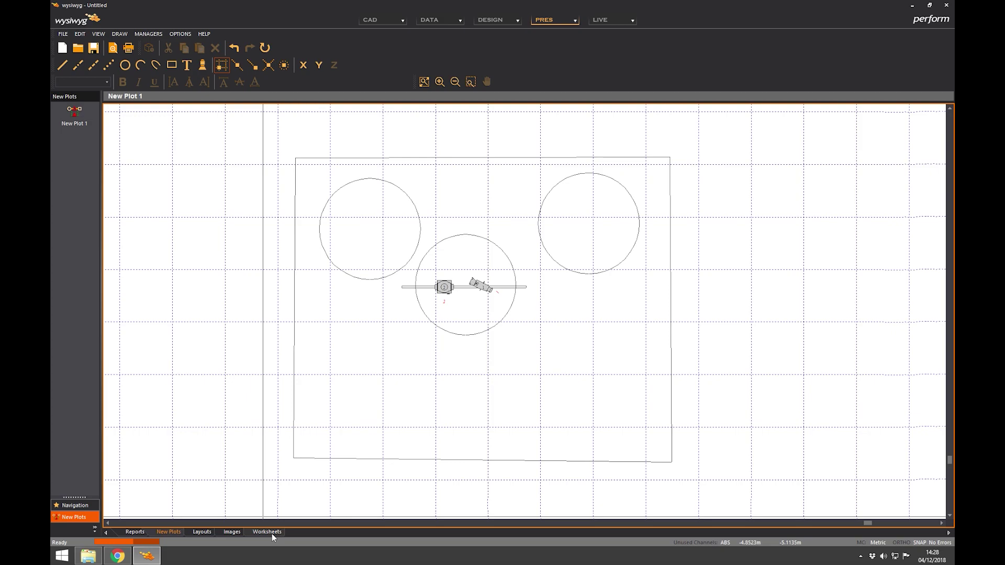
scroll(433, 343, down, 3)
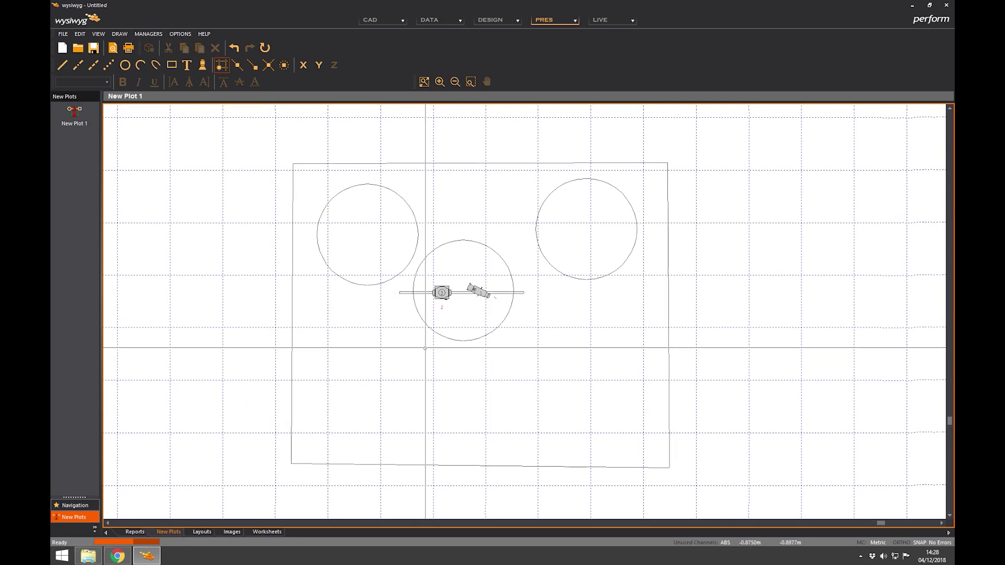
scroll(474, 353, down, 1)
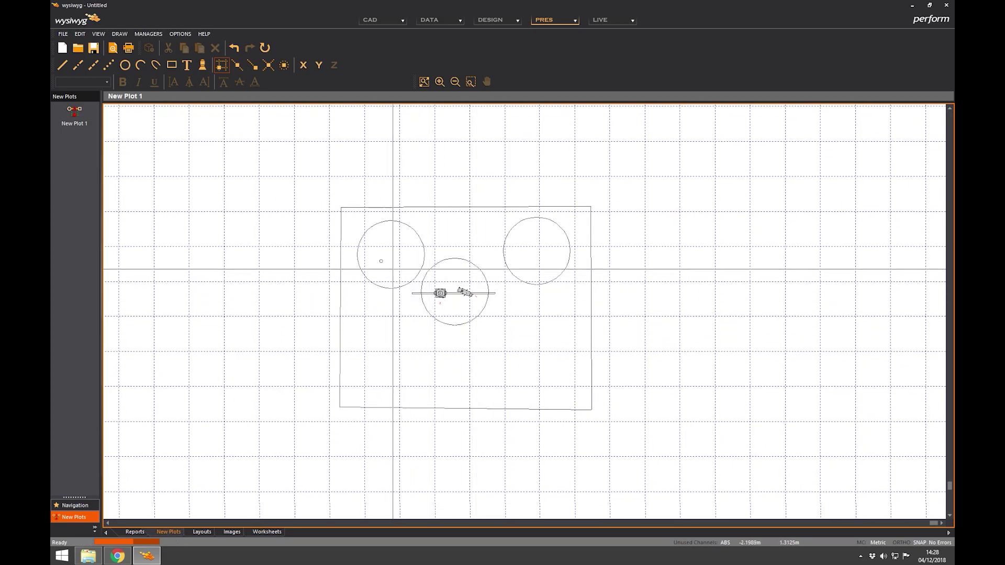
click(466, 292)
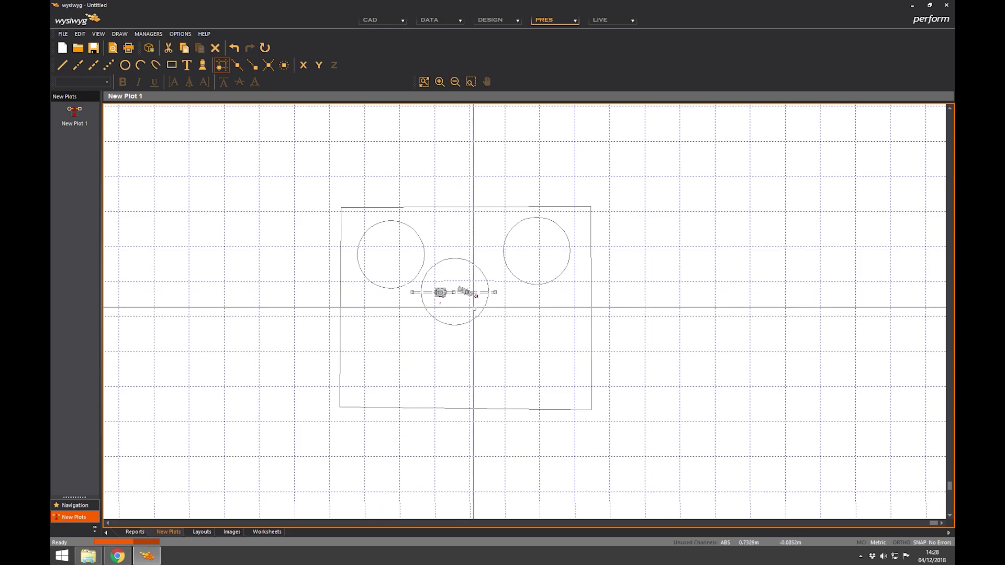
scroll(474, 301, up, 4)
scroll(471, 260, up, 1)
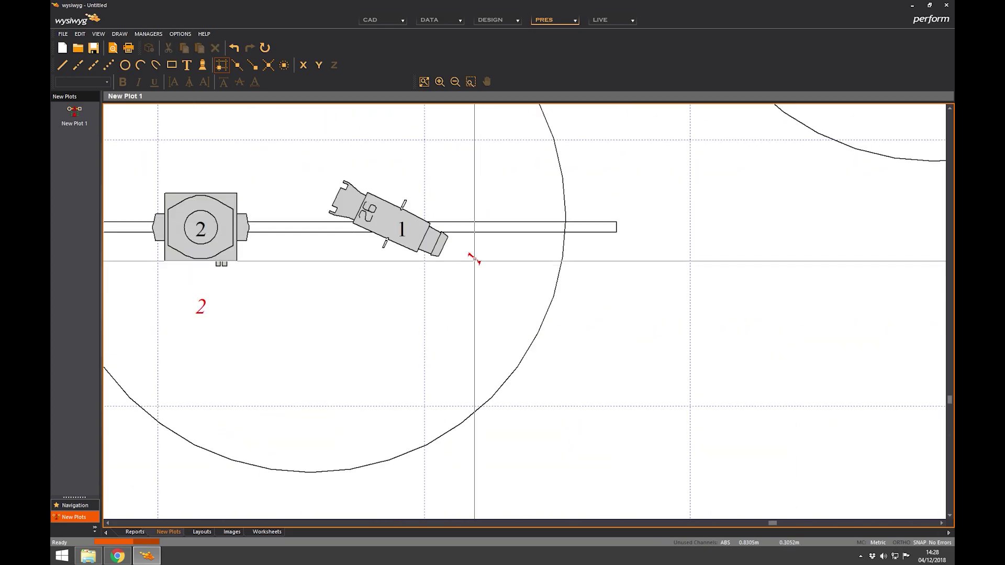
drag(473, 257, 424, 312)
Step: Move fixture 2 with its label along the pipe in the plot, further away from fixture 1
middle_drag(279, 291, 363, 296)
click(287, 314)
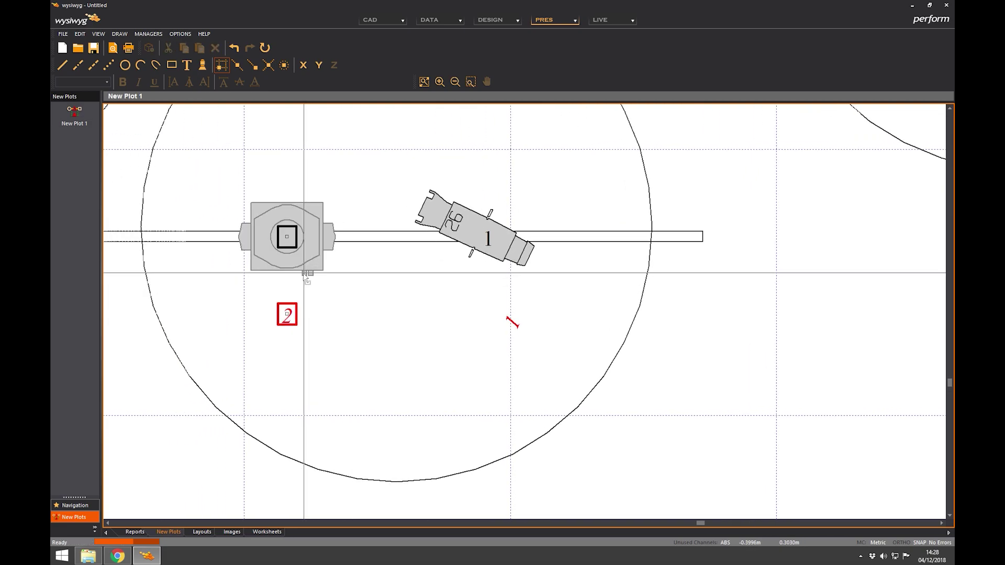
middle_drag(277, 275, 352, 280)
drag(354, 278, 241, 286)
scroll(370, 316, down, 5)
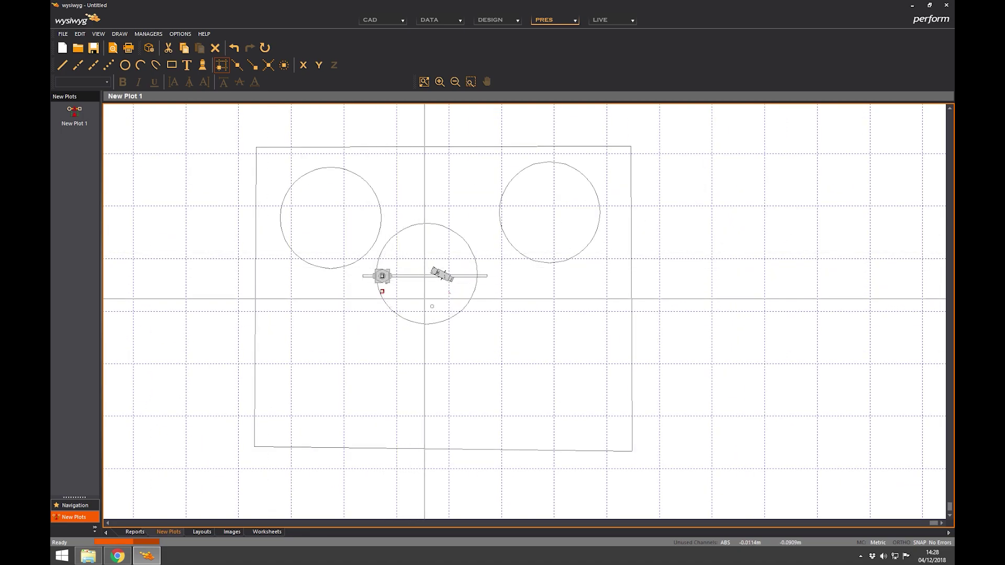
middle_drag(384, 283, 334, 287)
scroll(398, 317, down, 5)
scroll(379, 315, up, 3)
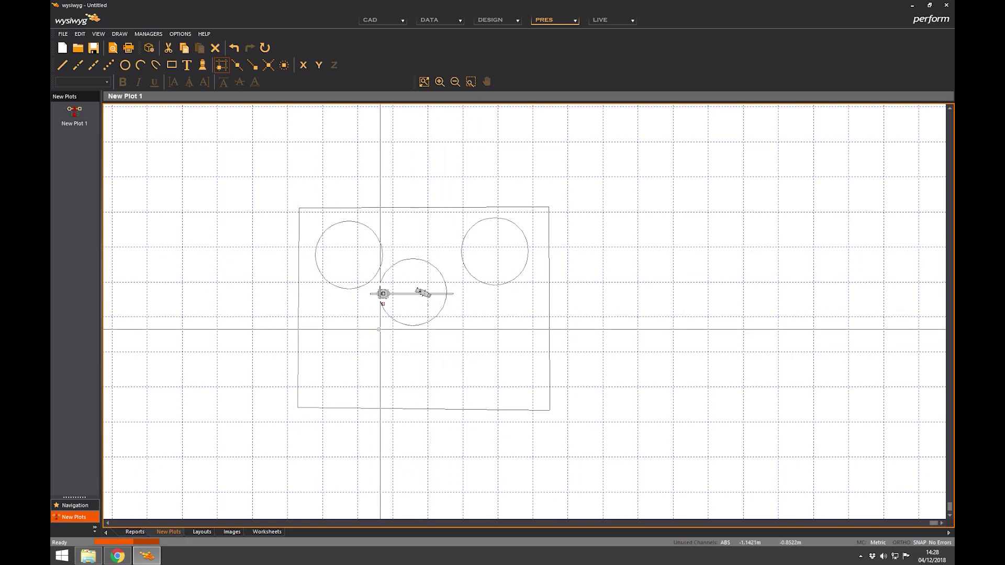
middle_drag(426, 297, 461, 297)
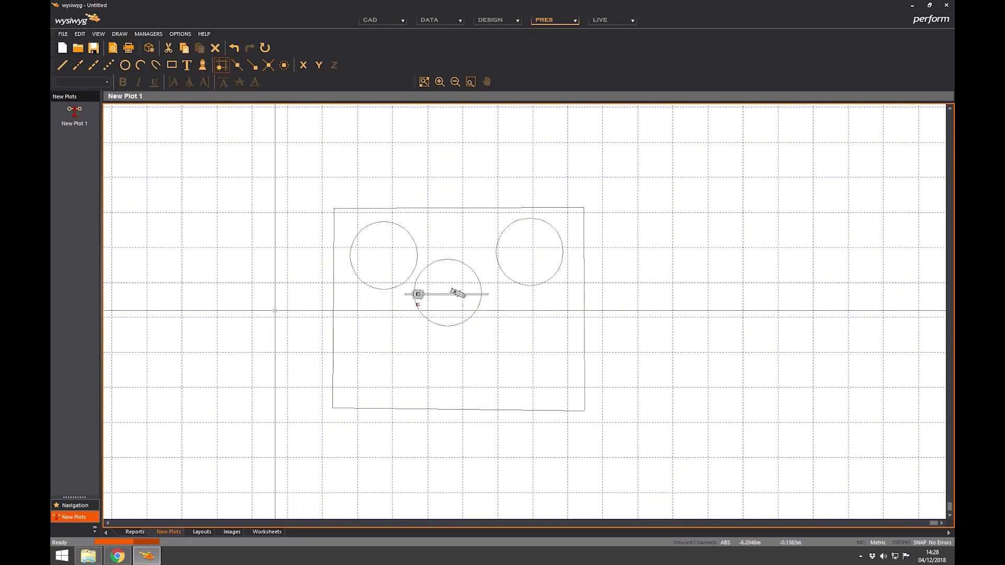
Step: View the Production Notes worksheet and examine the plan and elevation drawings in the Micro Layout
click(270, 533)
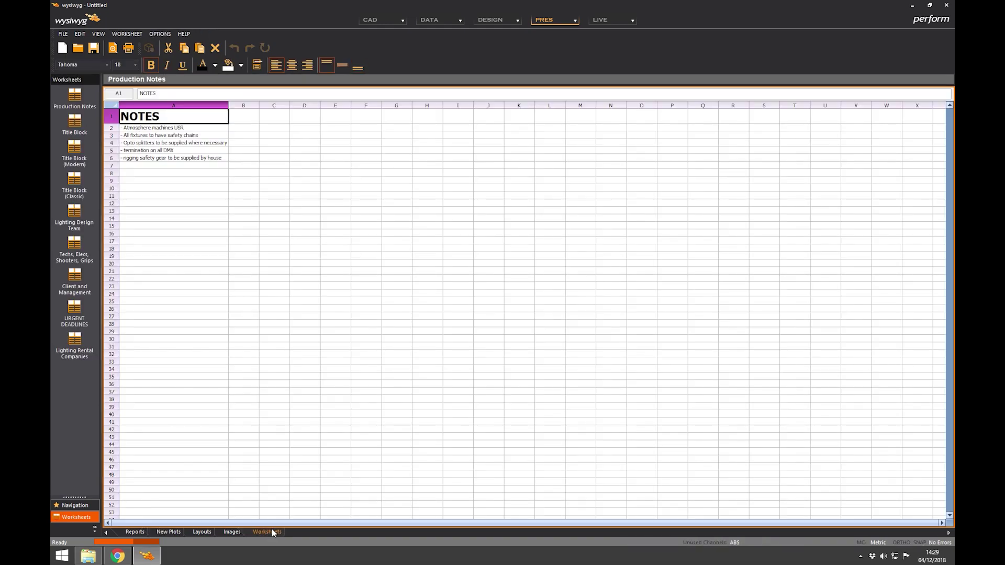
click(204, 532)
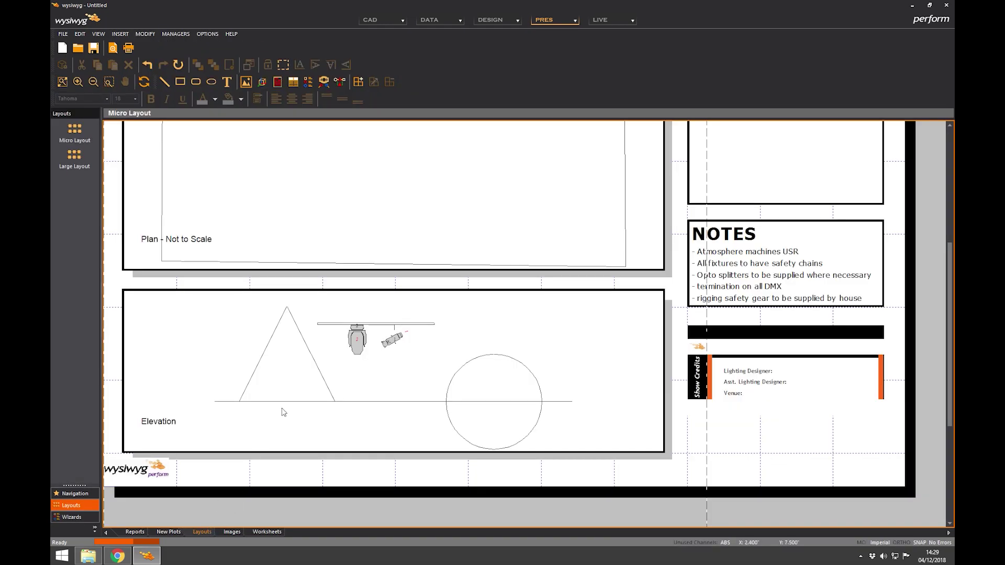
scroll(445, 235, down, 3)
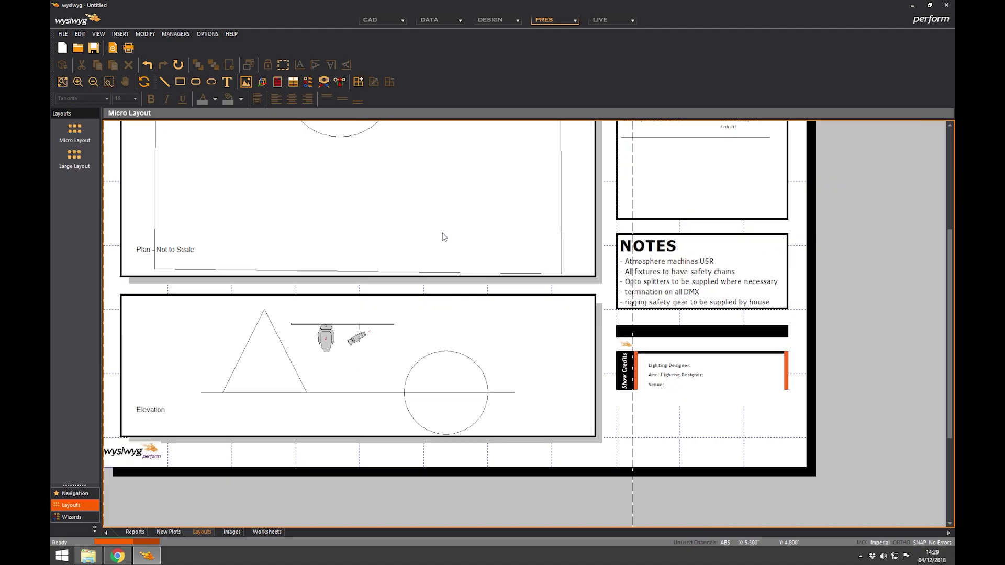
scroll(419, 262, up, 2)
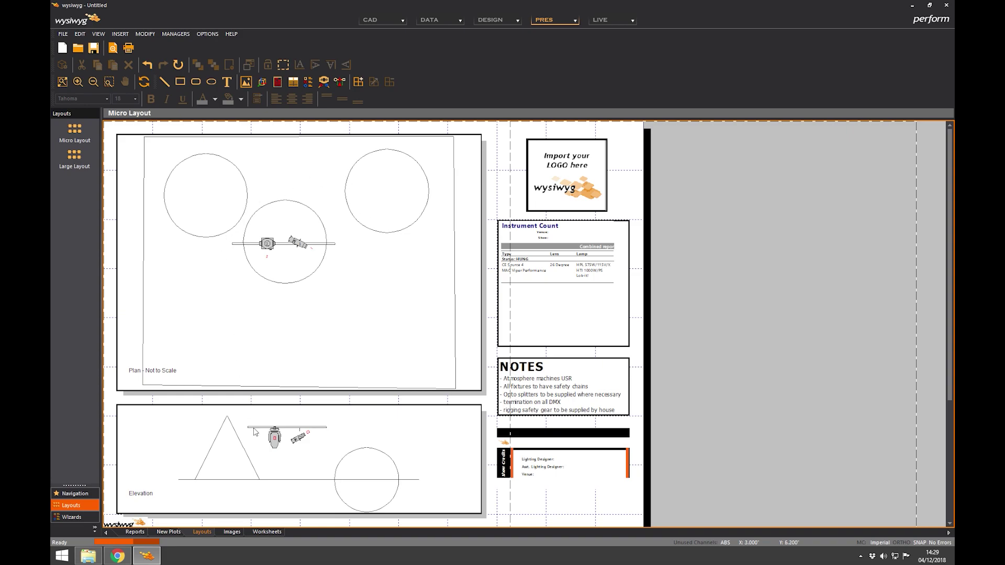
Step: Select the plan view in the Micro Layout, inspect the rest of the sheet and view the Logo image
click(271, 254)
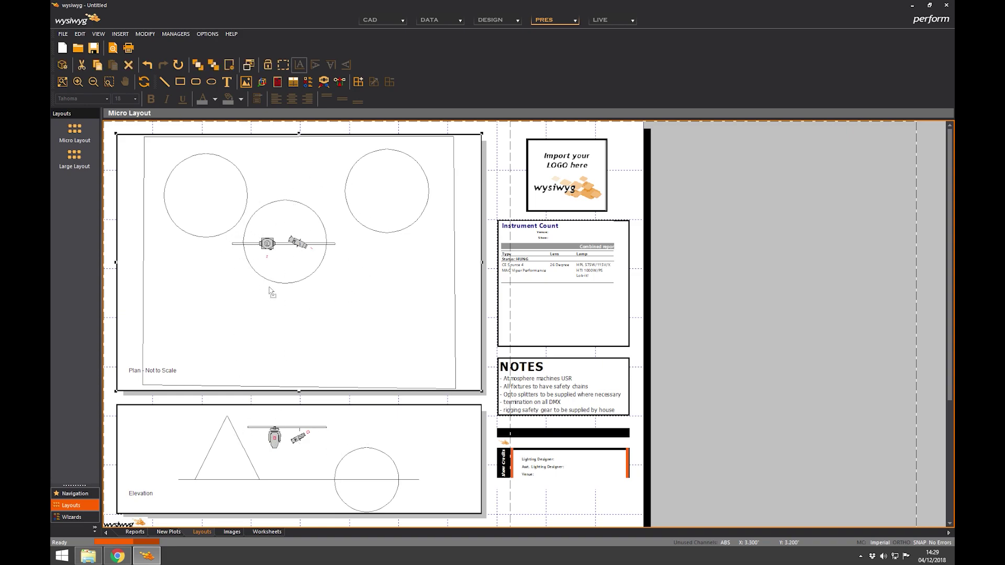
drag(125, 143, 125, 144)
middle_drag(559, 504, 560, 484)
scroll(563, 473, up, 1)
scroll(380, 383, down, 1)
scroll(401, 311, up, 1)
click(231, 532)
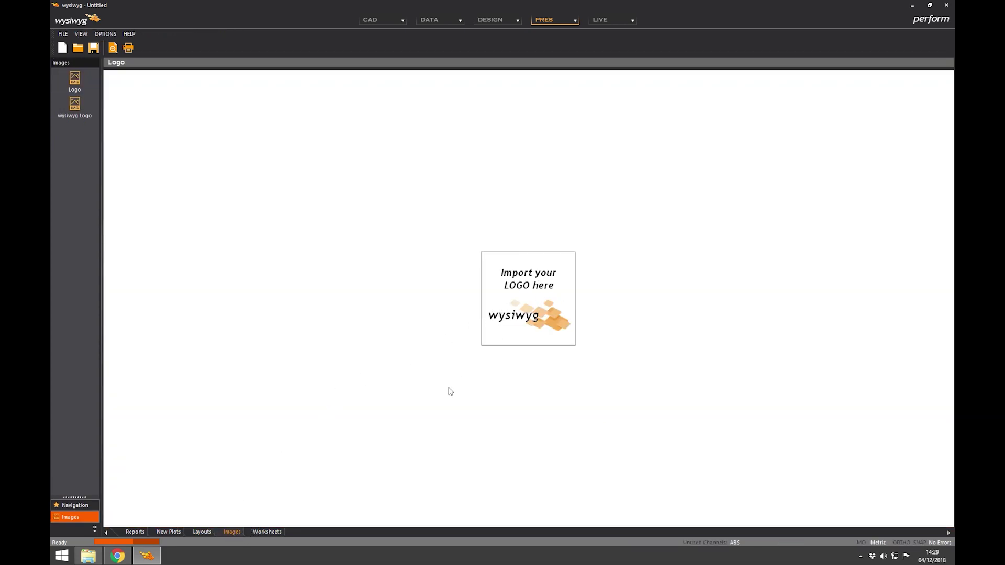
Step: View the Production Notes worksheet and select the empty cell A7 below the notes
click(258, 532)
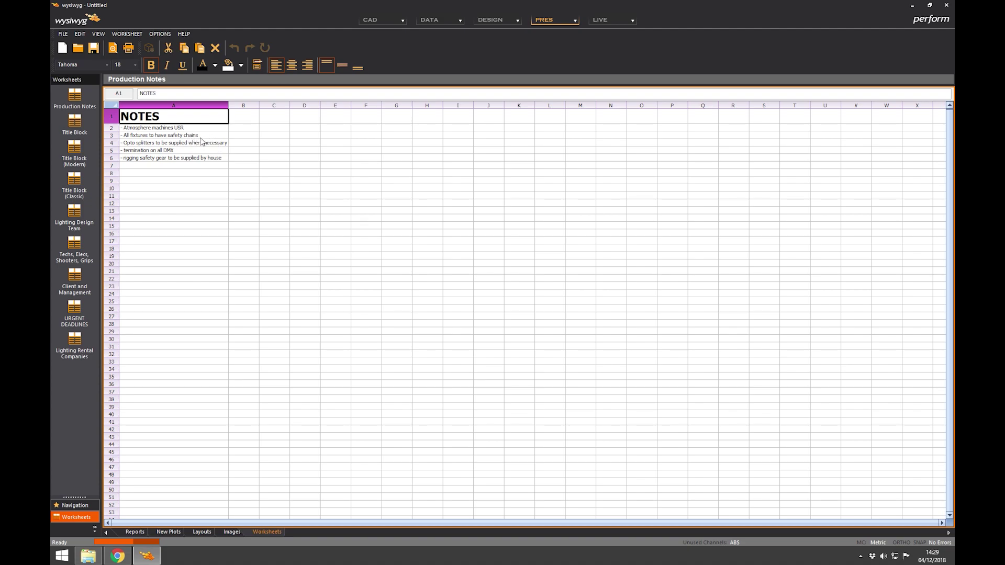
click(200, 139)
click(198, 164)
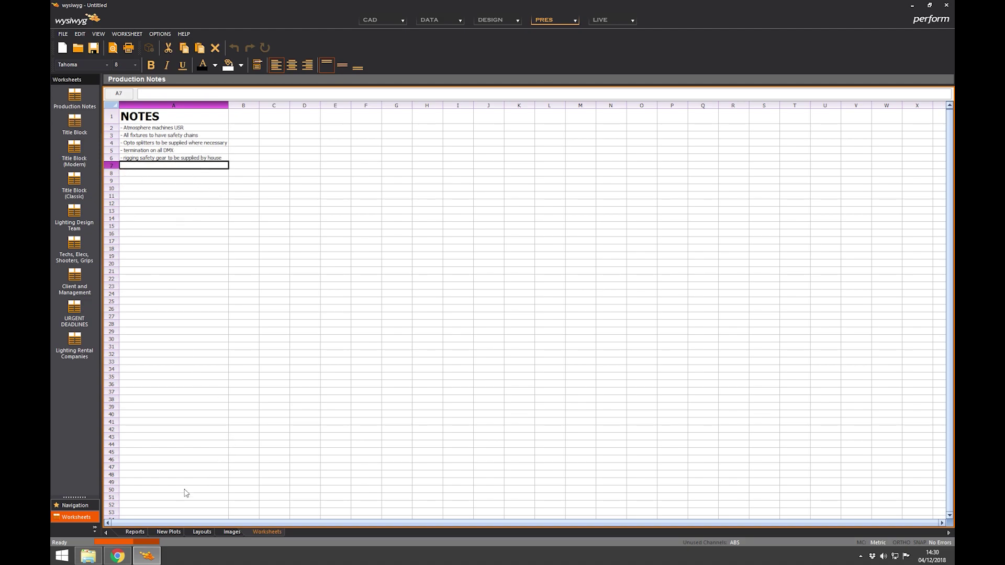
Step: Review the Micro Layout, open the Large Layout and examine its plan, section and isometric drawings
click(202, 532)
scroll(667, 314, down, 2)
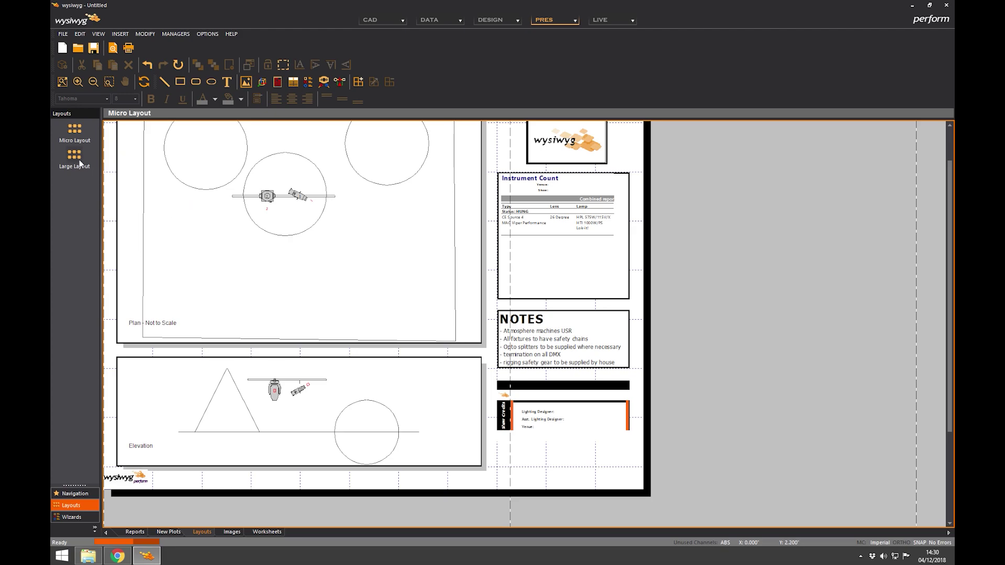
click(73, 161)
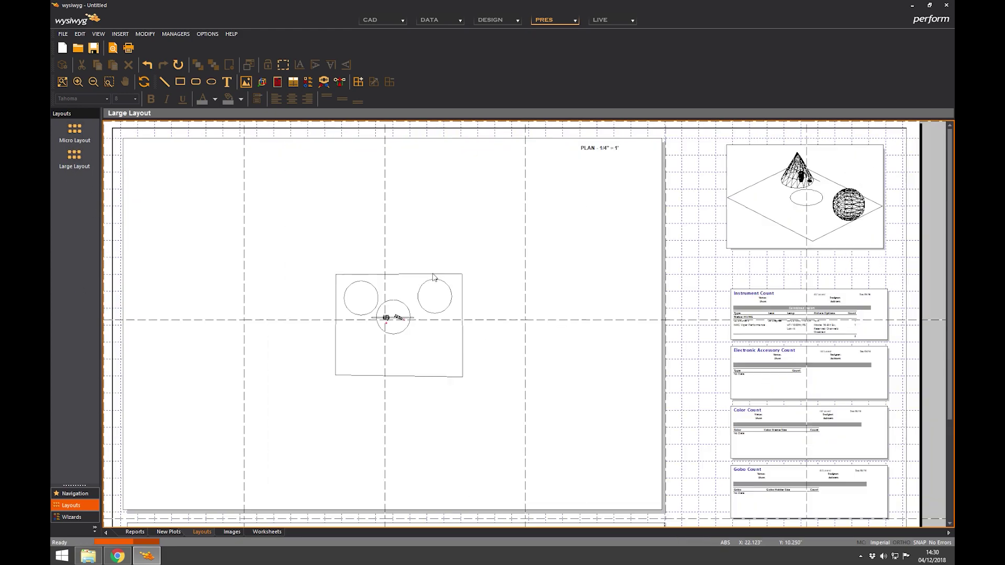
scroll(516, 243, down, 1)
ctrl+scroll(511, 245, down, 1)
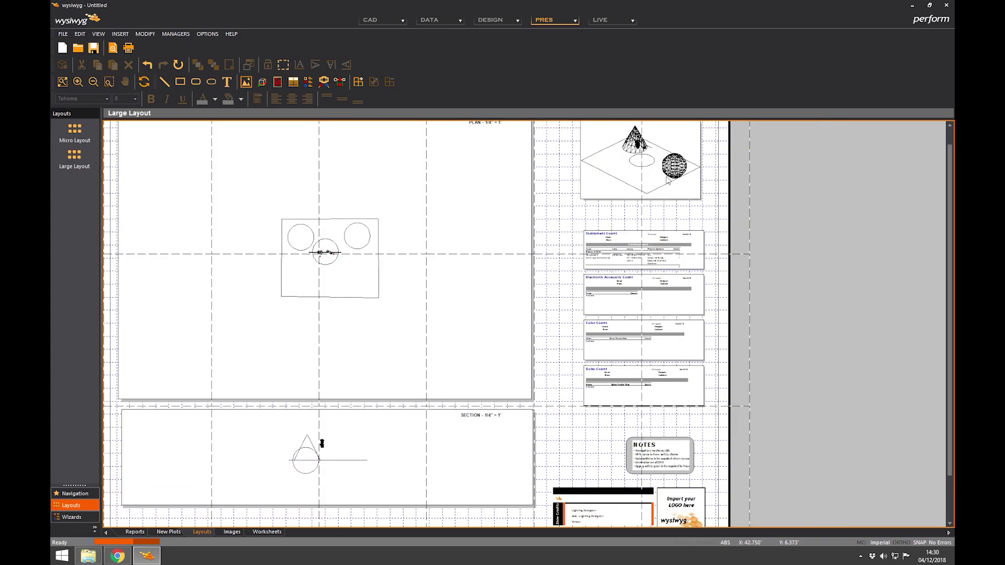
scroll(571, 243, down, 1)
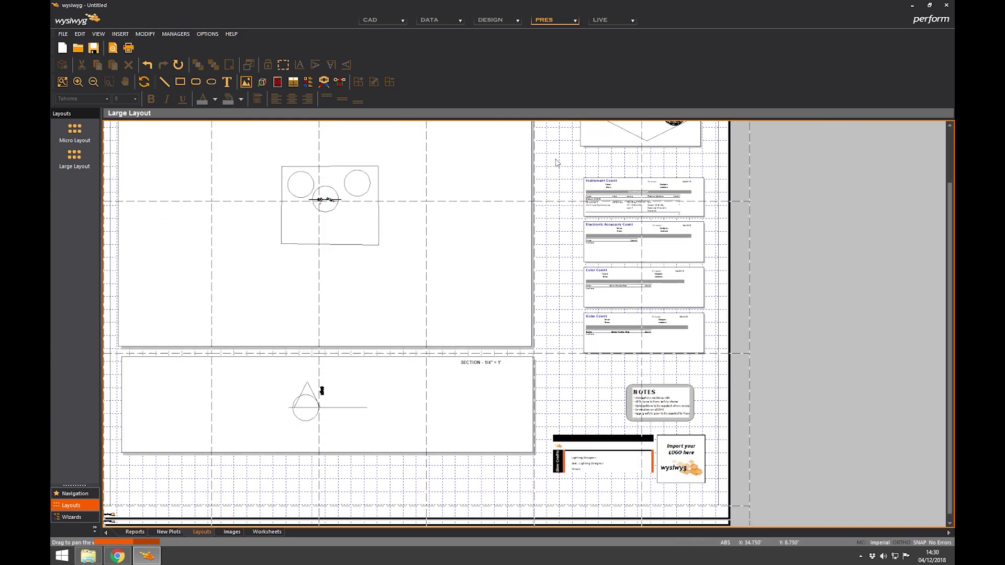
Step: Inspect the notes, show credits, logo and count reports on the Large Layout up close
ctrl+scroll(654, 408, up, 1)
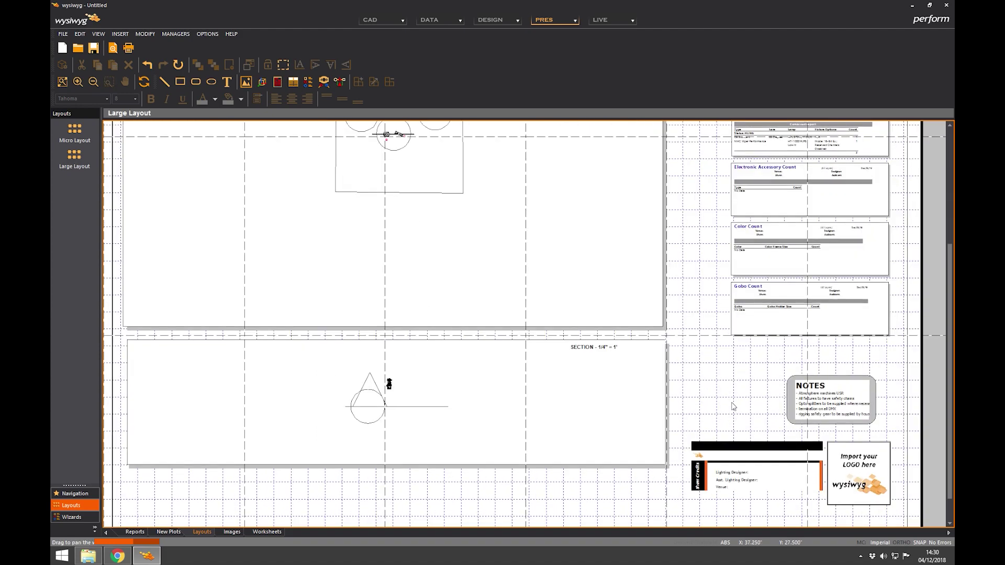
scroll(754, 387, down, 1)
ctrl+scroll(832, 387, up, 2)
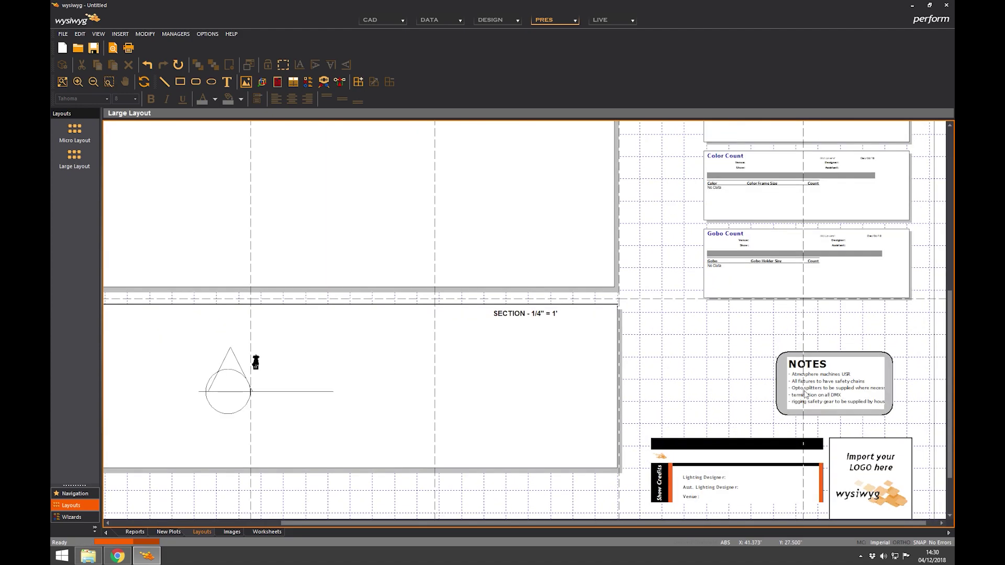
scroll(653, 421, up, 4)
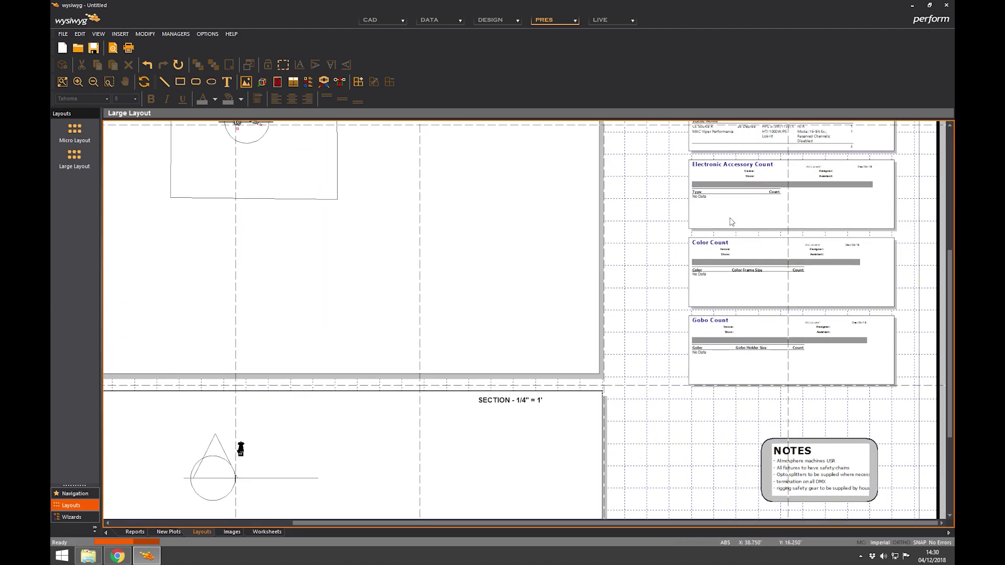
ctrl+scroll(679, 325, down, 2)
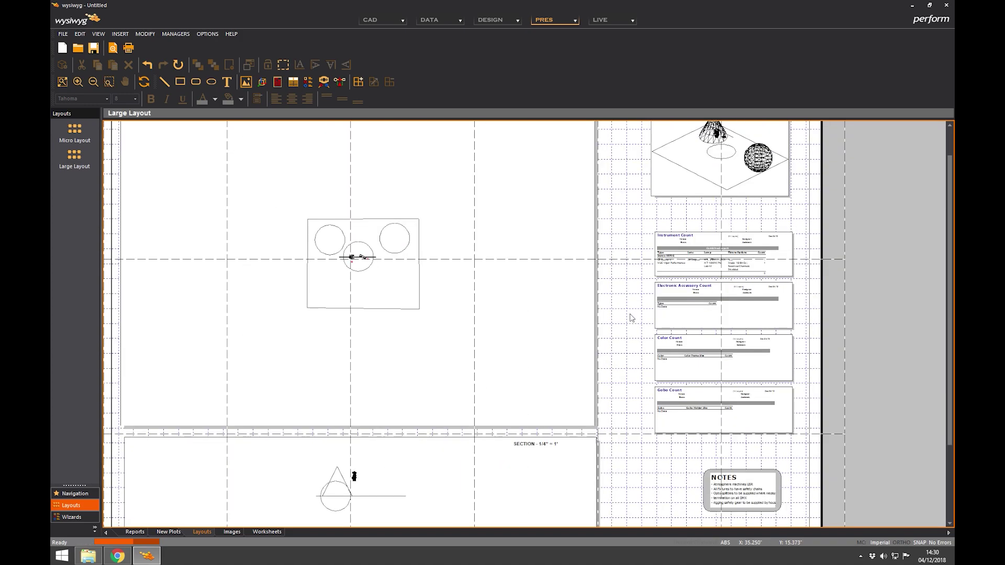
Step: Check the options for creating a new layout without making one, and view the whole Large Layout sheet
right_click(79, 208)
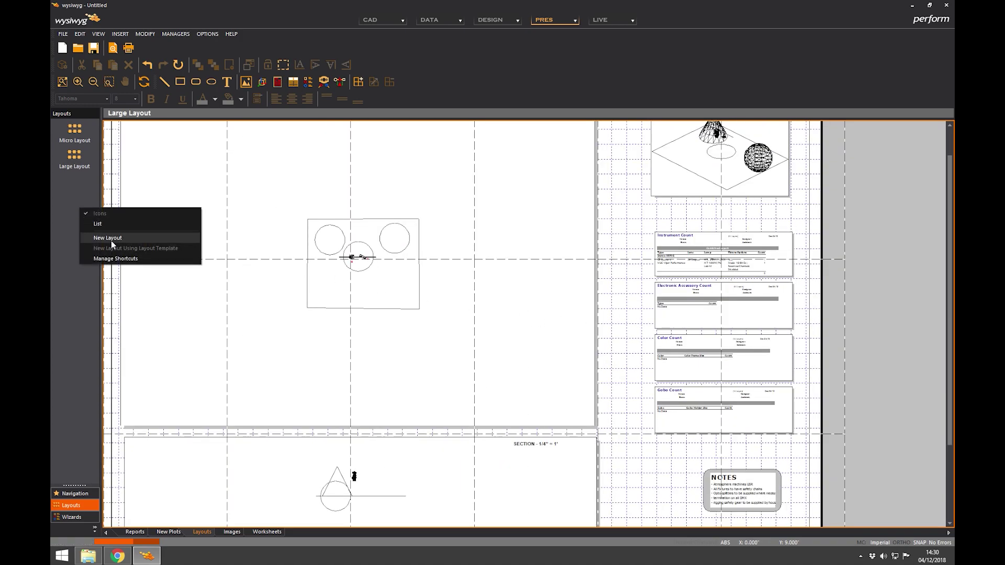
click(621, 212)
middle_drag(622, 212, 655, 226)
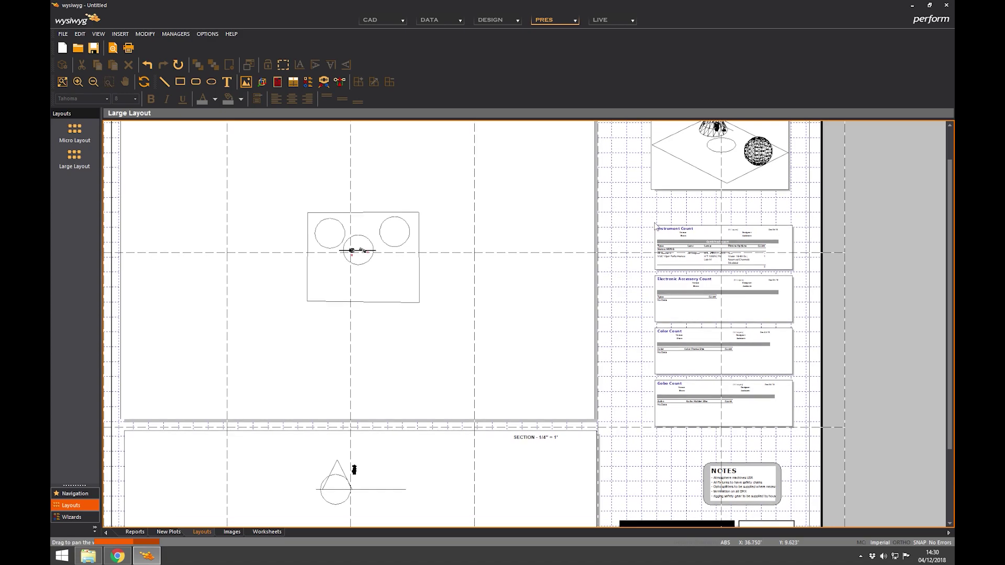
middle_click(655, 226)
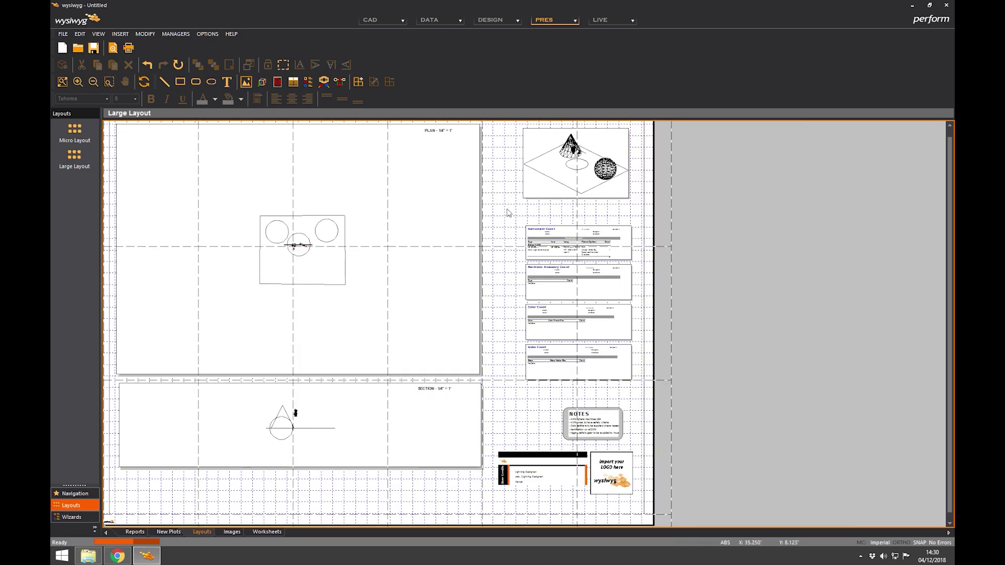